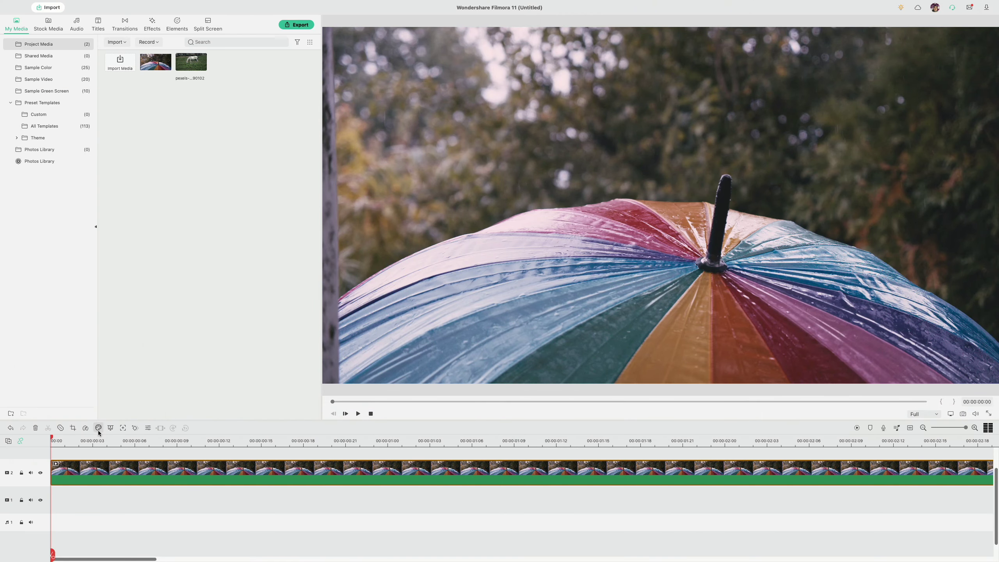
Step: Open Color Correction for the umbrella clip and look through the whole list of presets
click(98, 429)
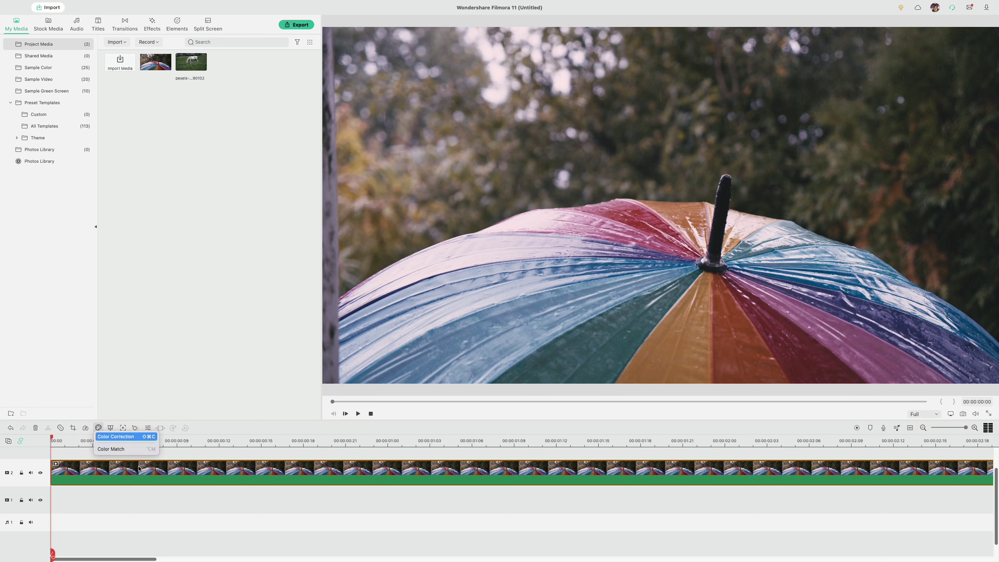
click(139, 479)
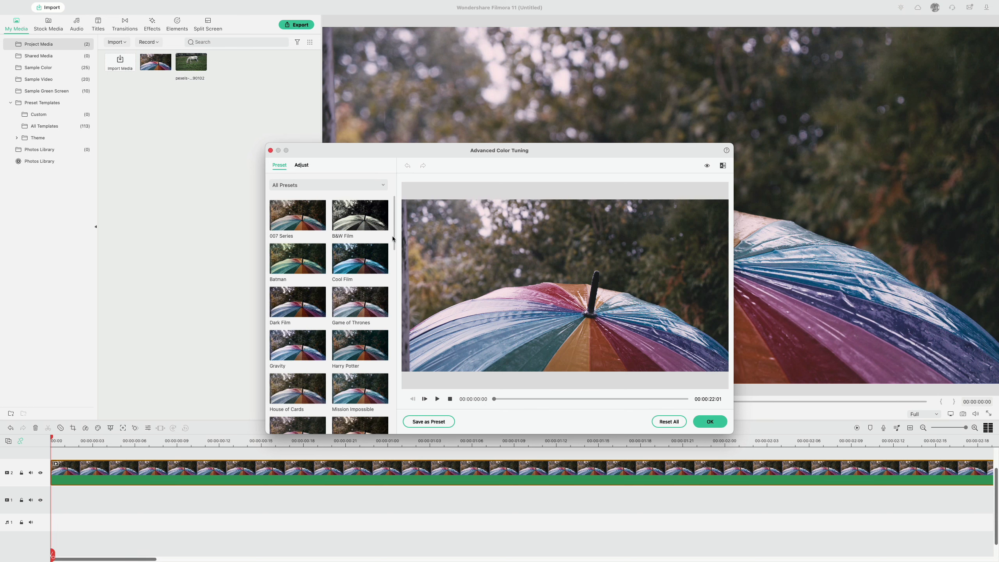
drag(393, 238, 384, 293)
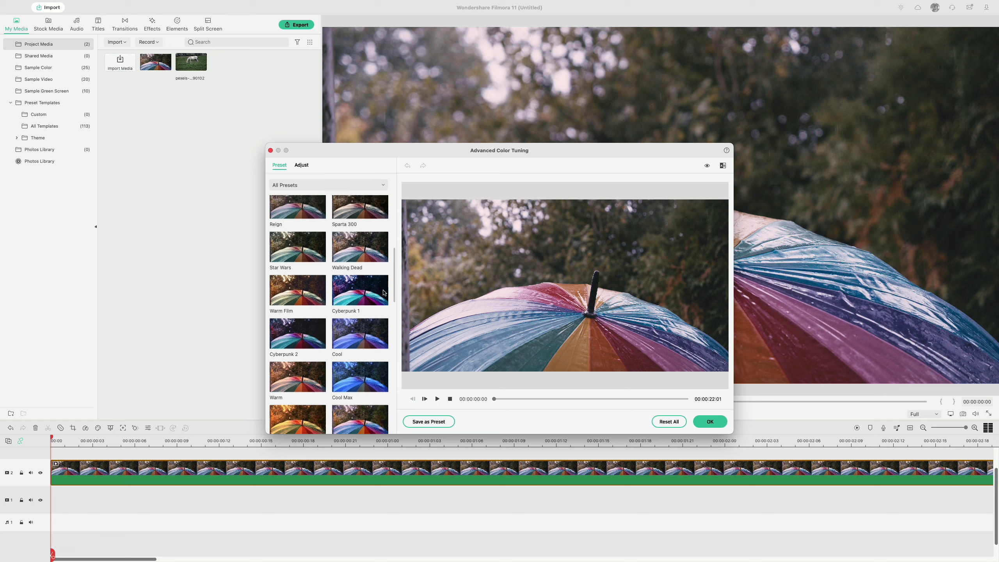
scroll(383, 292, down, 5)
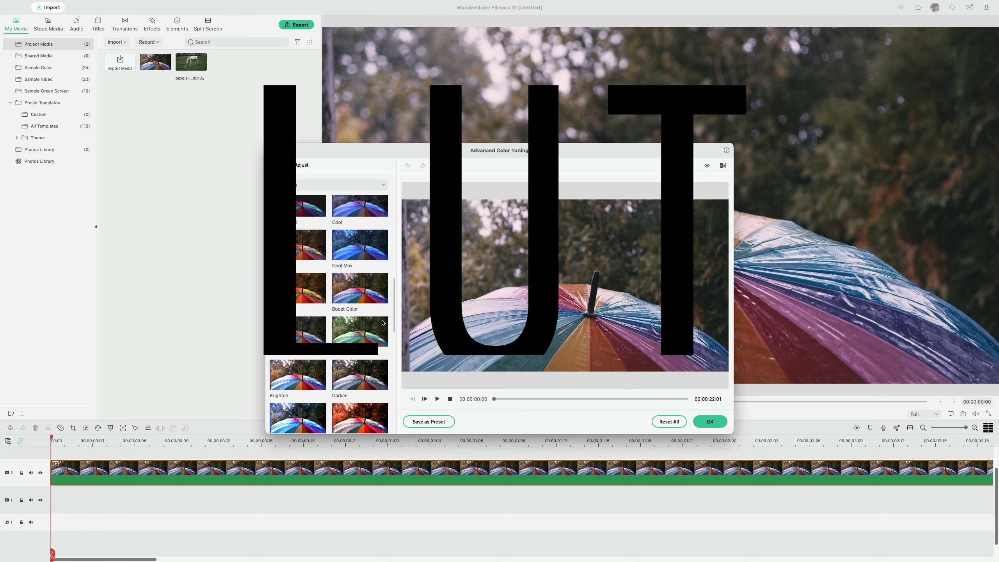
scroll(383, 323, down, 1)
scroll(384, 335, down, 2)
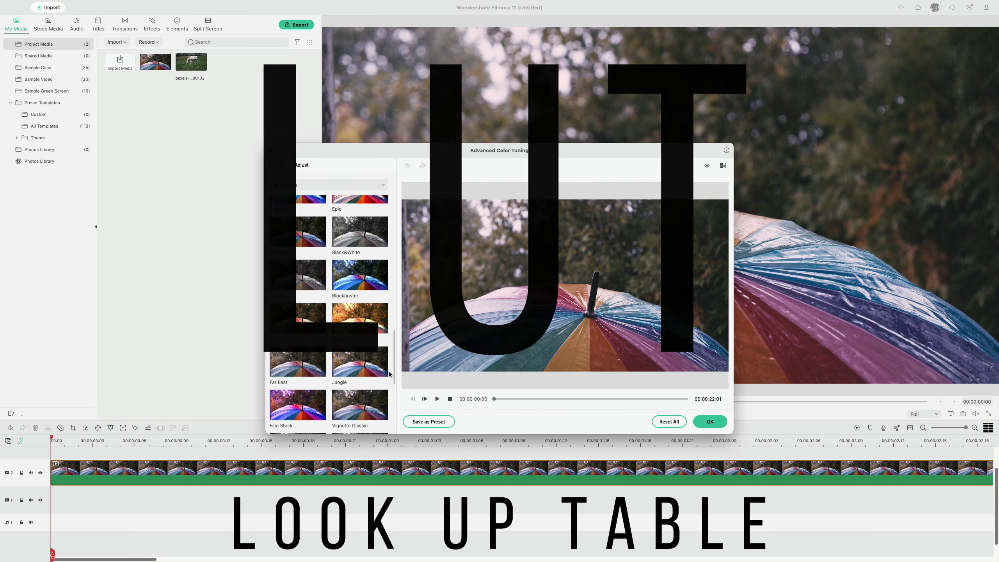
scroll(389, 378, down, 3)
scroll(390, 389, down, 2)
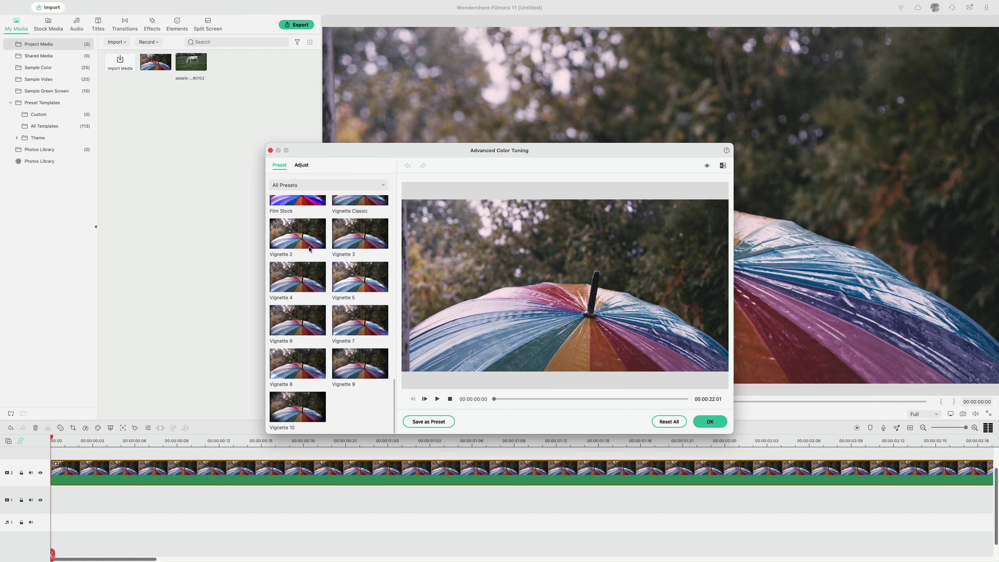
Step: Switch to the manual color adjustments, review the available sections, and expand the Curve settings so the full graph shows
click(302, 166)
click(301, 166)
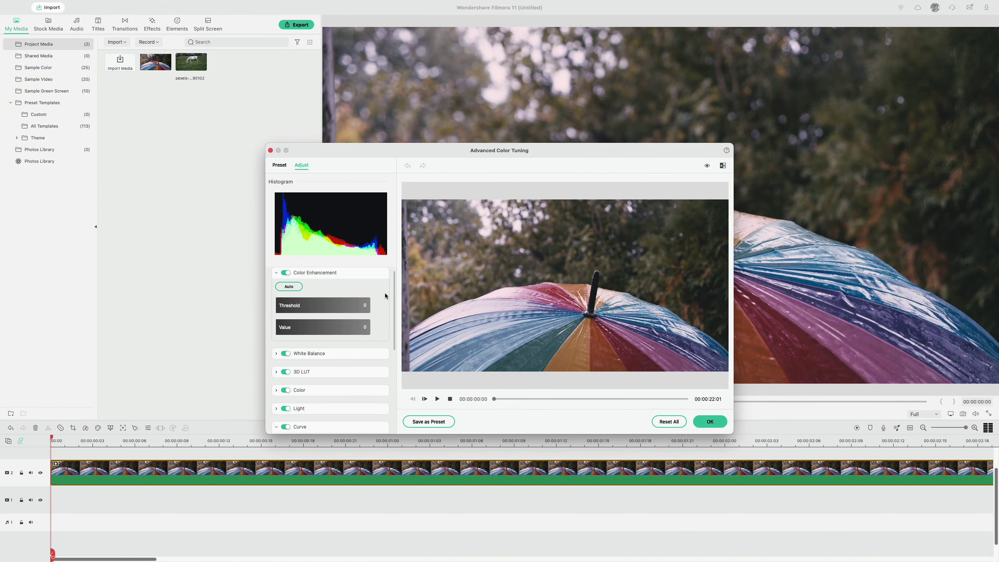
drag(394, 298, 369, 358)
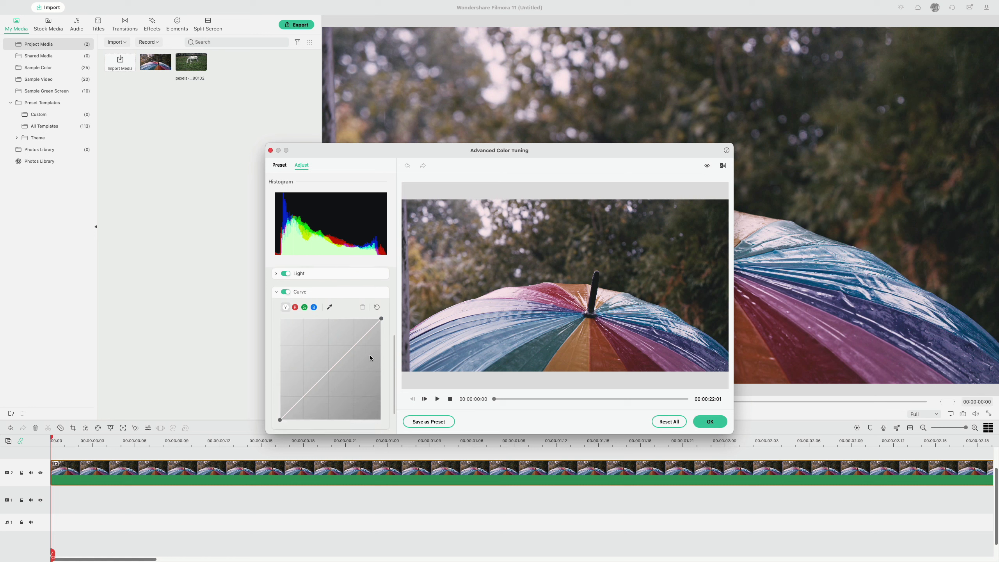
click(275, 292)
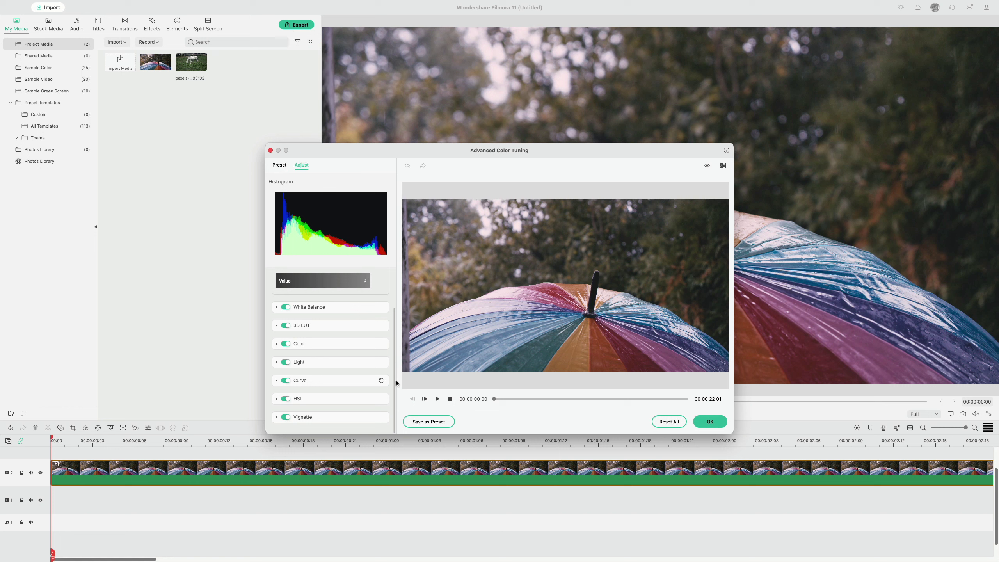
click(276, 381)
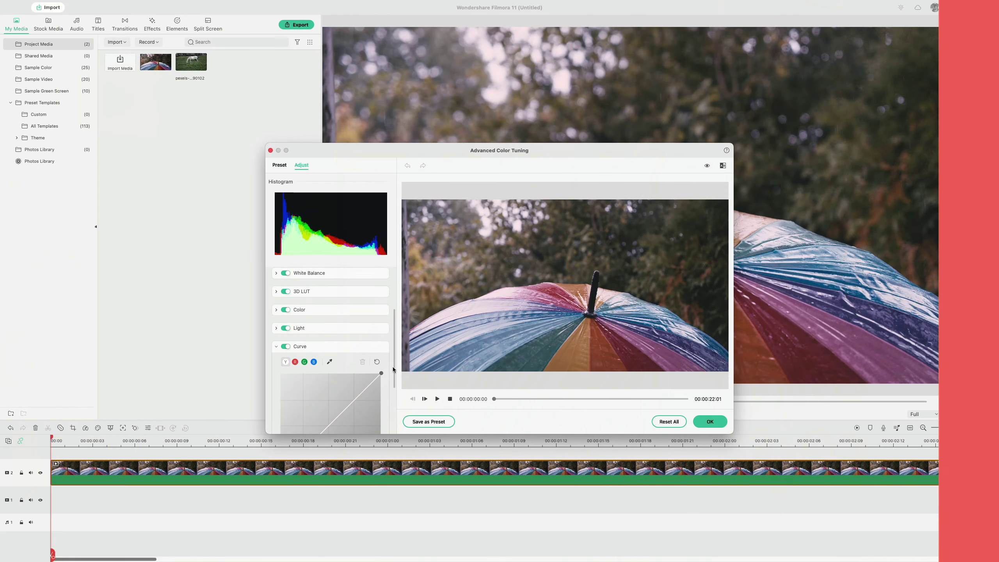
scroll(392, 392, down, 5)
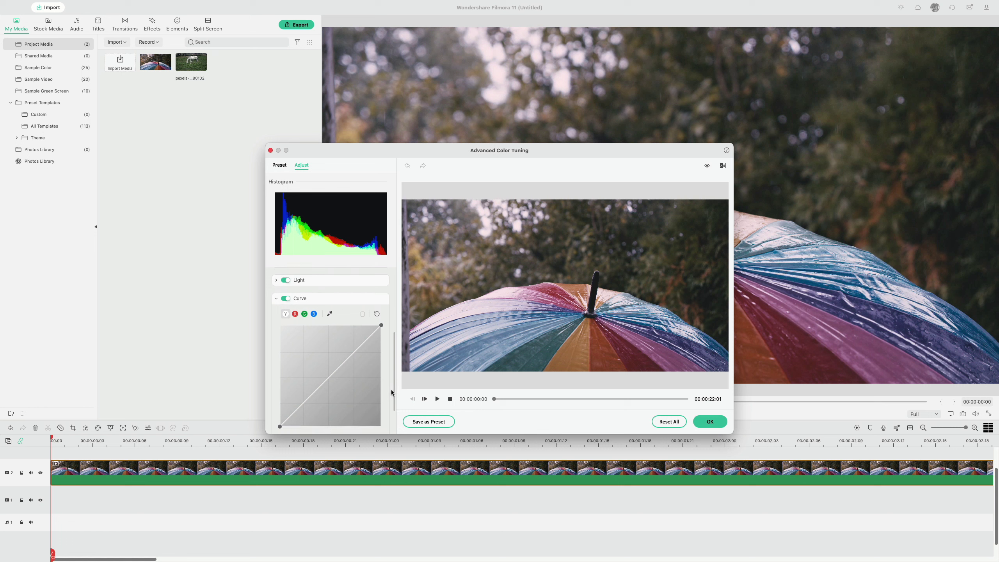
scroll(392, 393, down, 3)
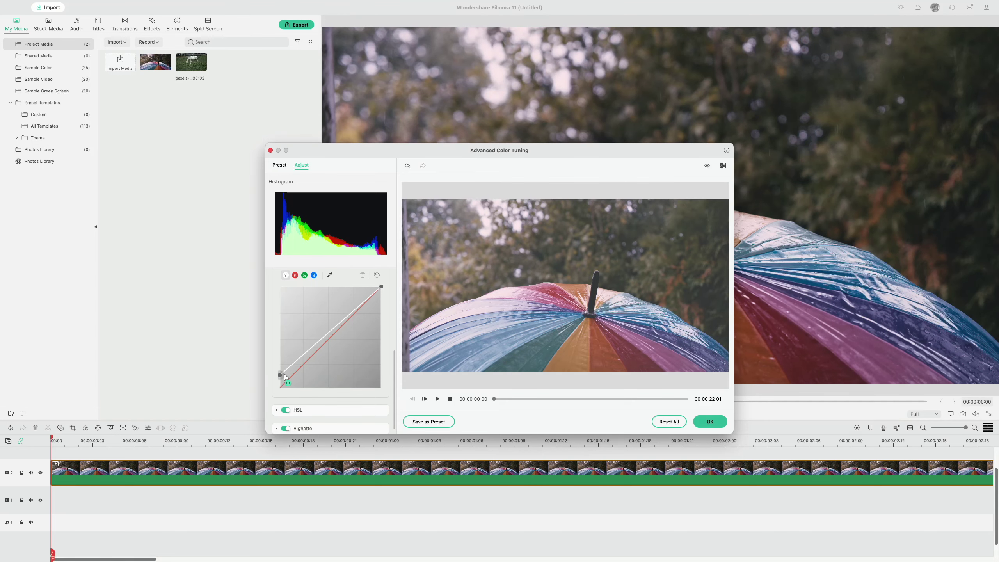
Step: Try moving the black point of the luma curve, then reset the curve
mouse_move(280, 387)
mouse_down()
mouse_move(287, 283)
mouse_move(316, 387)
mouse_move(359, 387)
mouse_up()
click(377, 275)
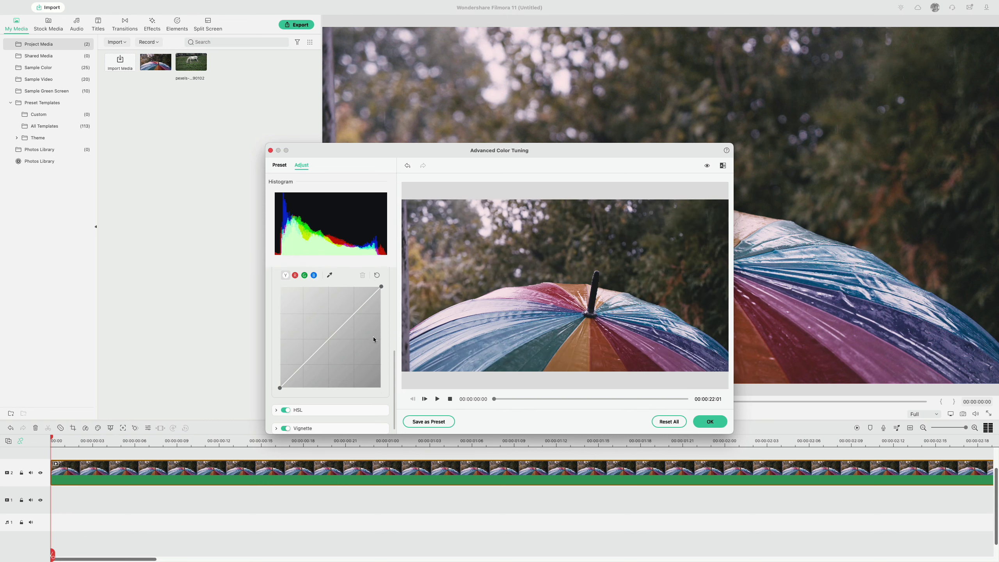
Step: Try moving the white points of the red, green and blue curves, then reset the channels
click(294, 275)
mouse_move(380, 291)
mouse_down()
mouse_move(384, 334)
mouse_move(385, 287)
mouse_up()
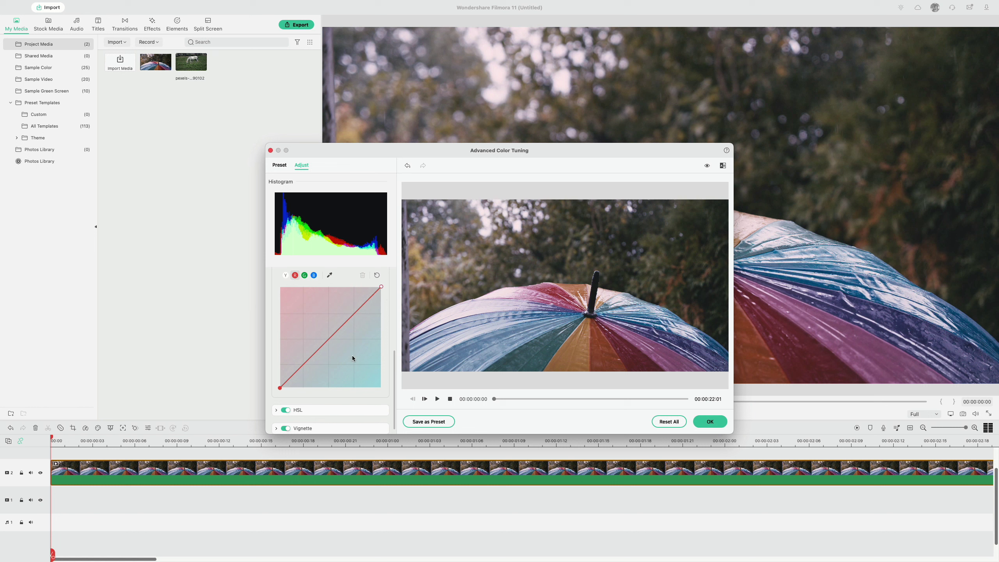
click(304, 274)
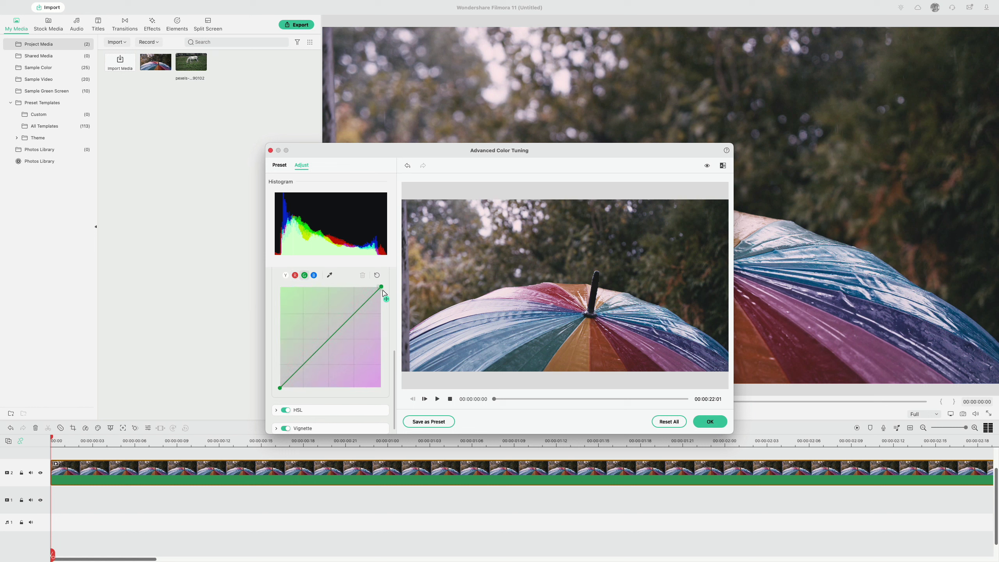
drag(382, 287, 381, 346)
click(313, 275)
mouse_move(376, 286)
mouse_down()
mouse_move(381, 293)
mouse_move(314, 290)
mouse_move(384, 295)
mouse_up()
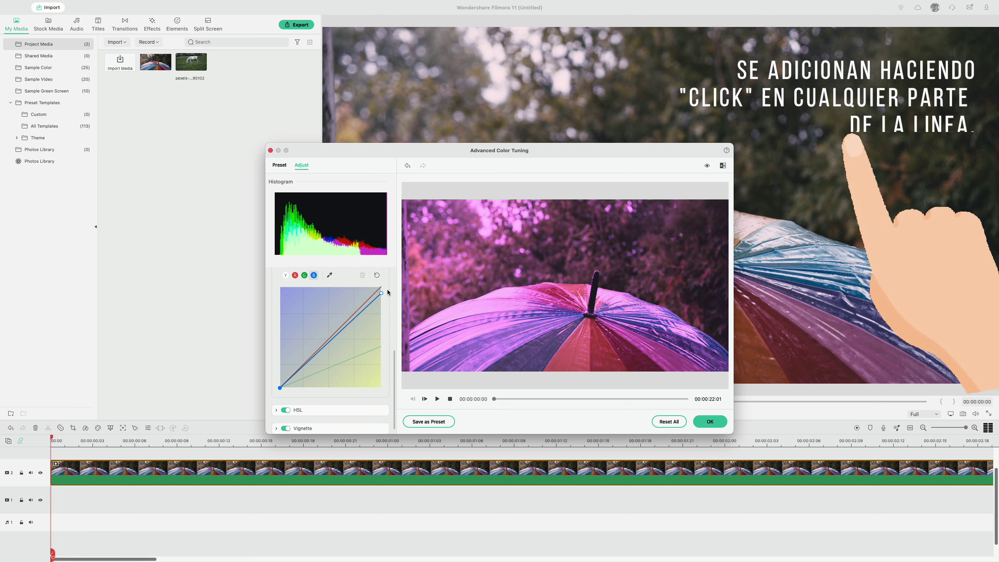
click(377, 275)
click(305, 275)
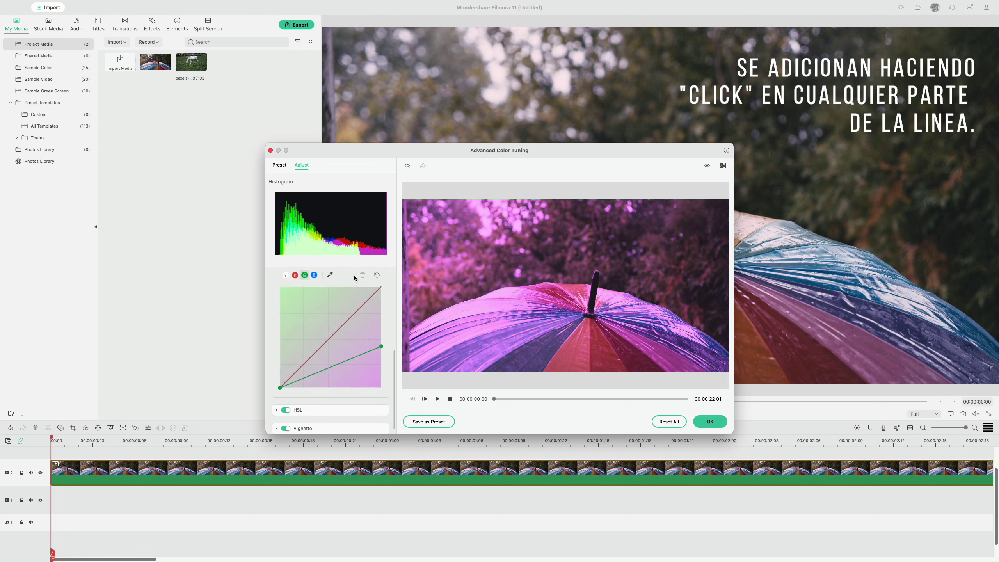
click(377, 275)
click(295, 276)
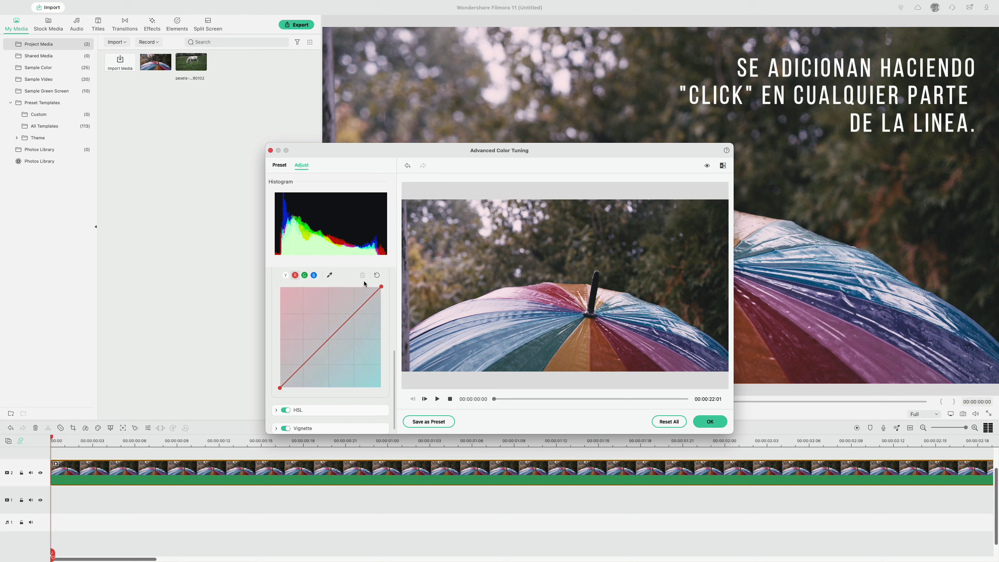
Step: Try an S-shaped luma curve by raising an upper point and lowering a shadow point
click(296, 277)
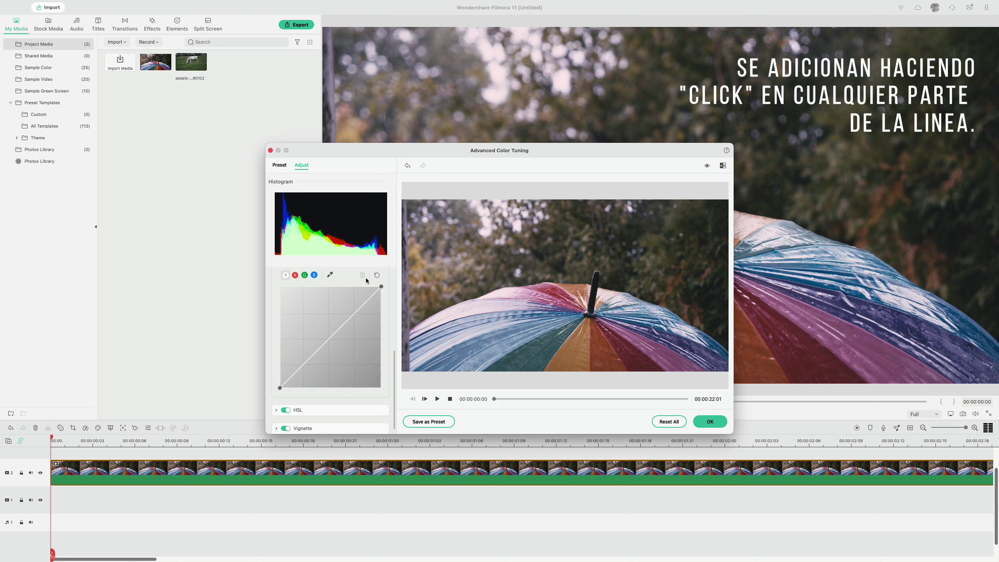
click(358, 311)
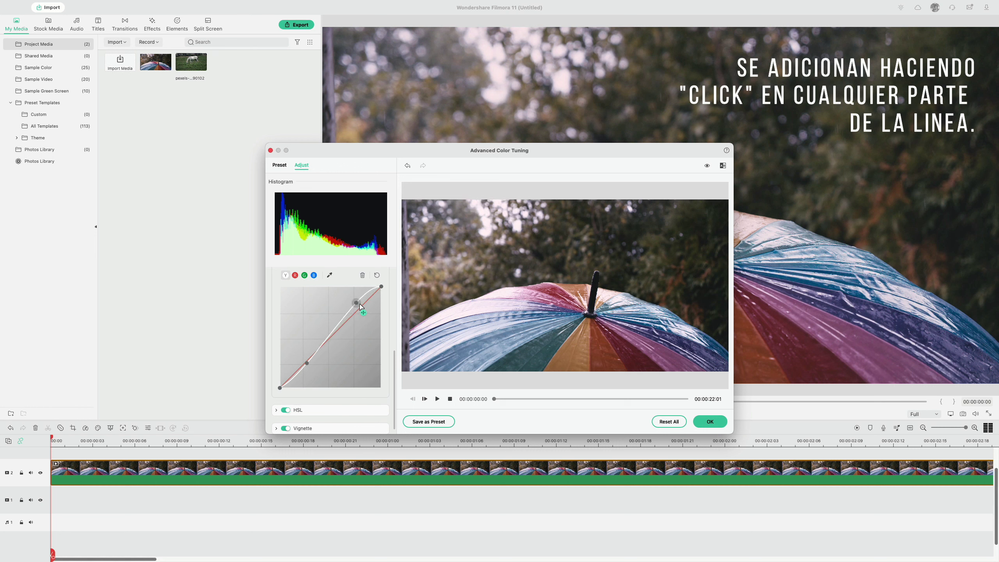
click(307, 364)
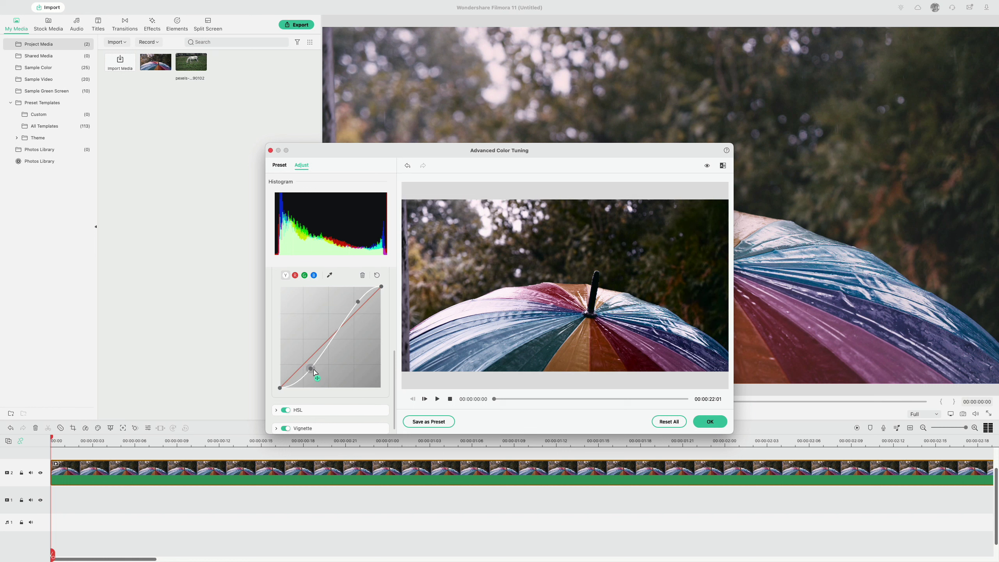
click(321, 360)
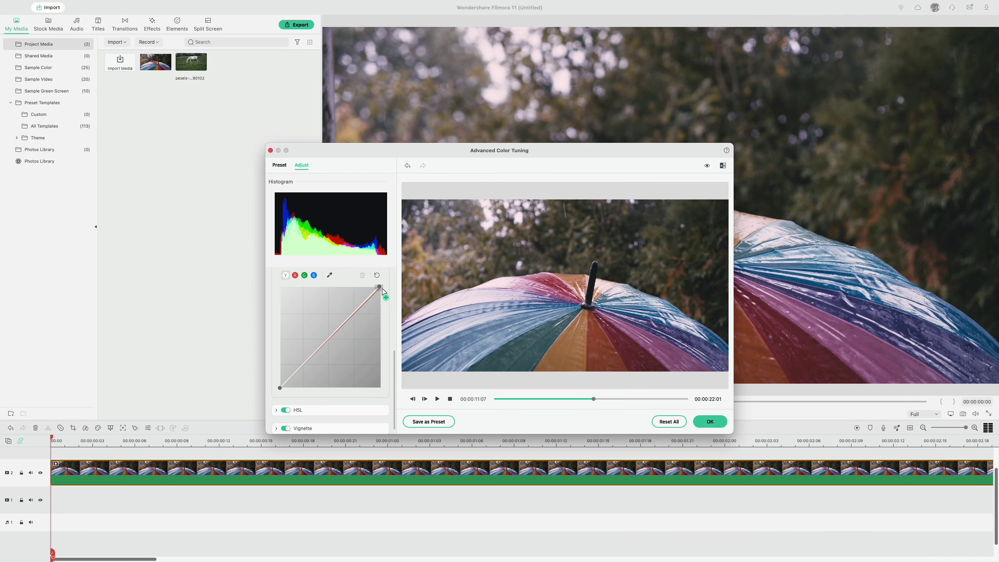
Step: Shape the luma curve by lowering the white point, raising a midtone point and adding a point in the shadows
drag(383, 291, 383, 308)
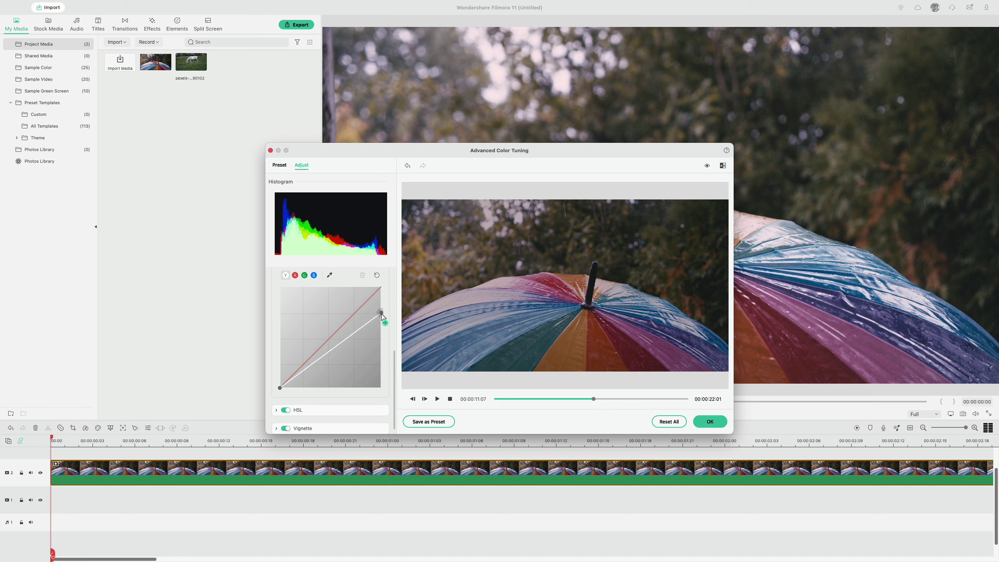
click(373, 319)
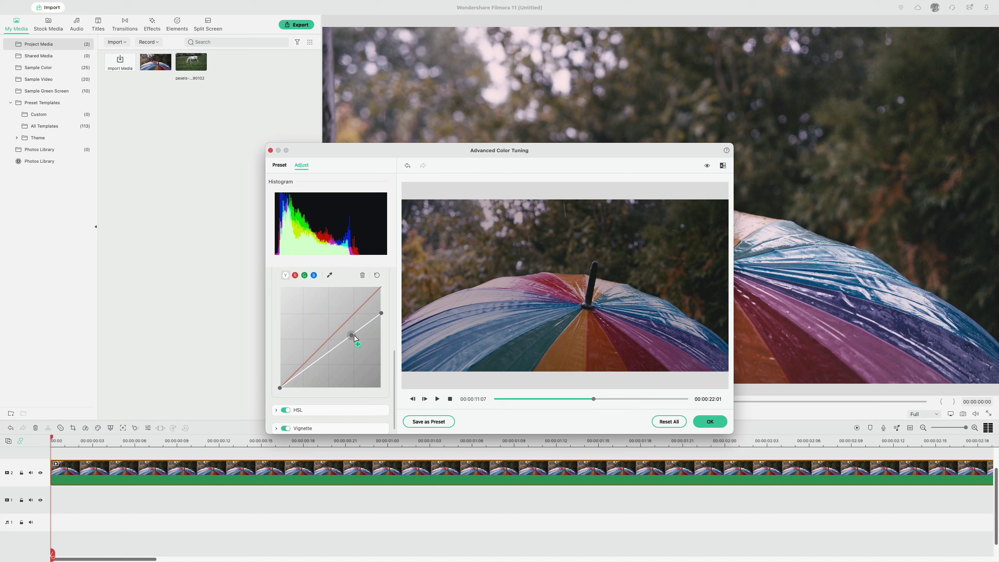
drag(355, 337, 347, 334)
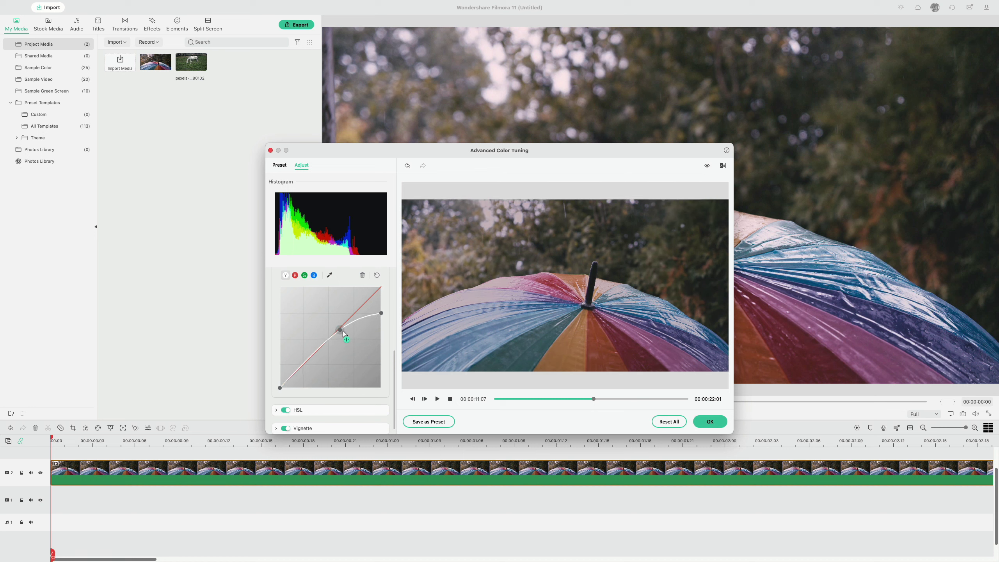
click(309, 366)
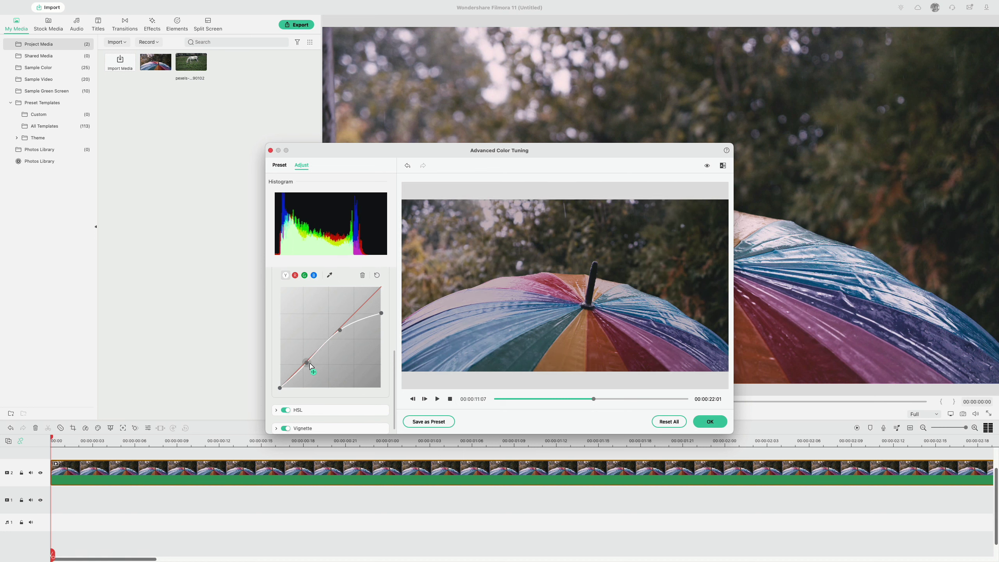
Step: Raise the green curve slightly in the upper tones and pull the red curve down in the highlights and shadows
click(304, 275)
mouse_move(353, 312)
mouse_down()
mouse_move(357, 290)
mouse_move(363, 321)
mouse_move(357, 313)
mouse_up()
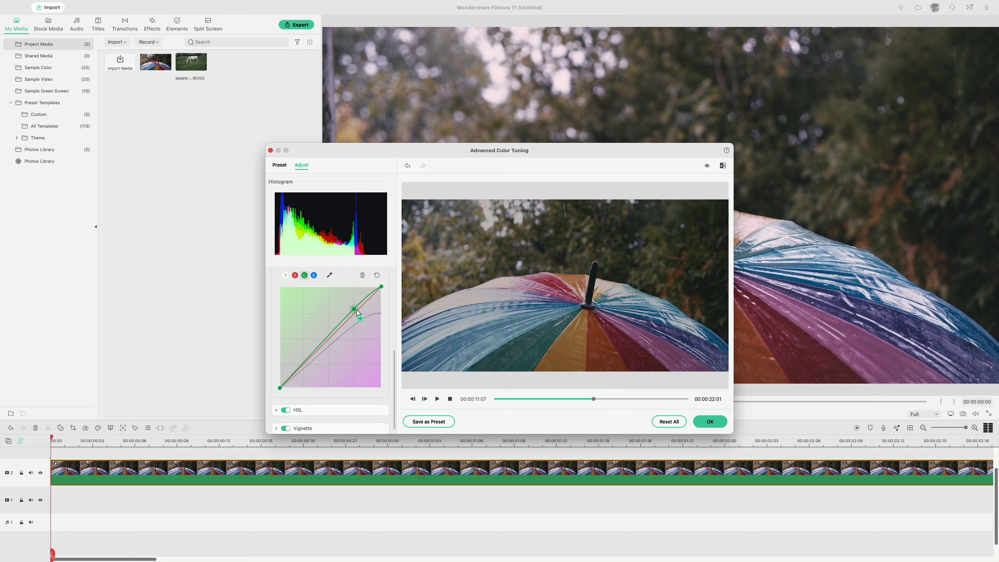
click(295, 275)
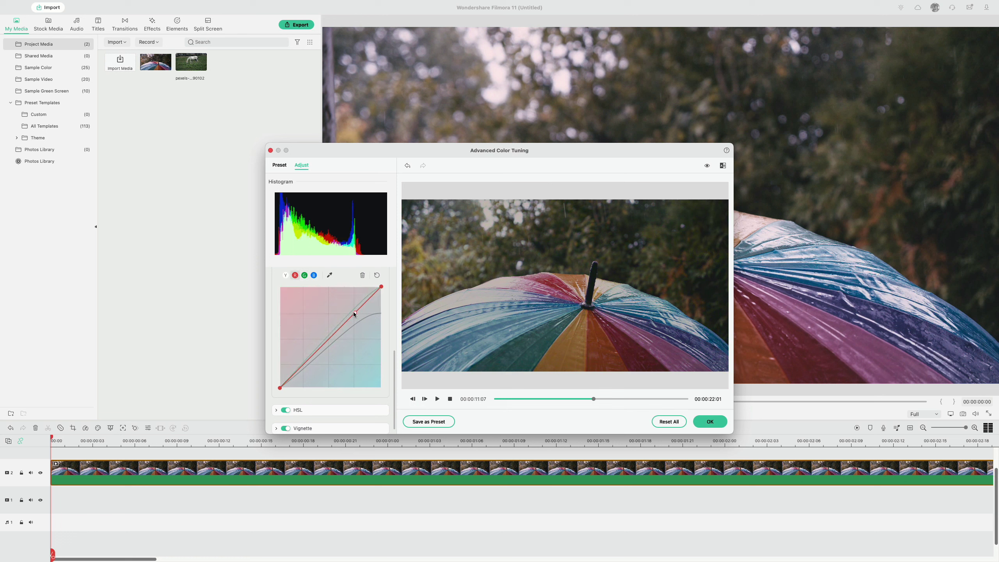
mouse_move(349, 309)
mouse_down()
mouse_move(372, 321)
mouse_move(361, 317)
mouse_up()
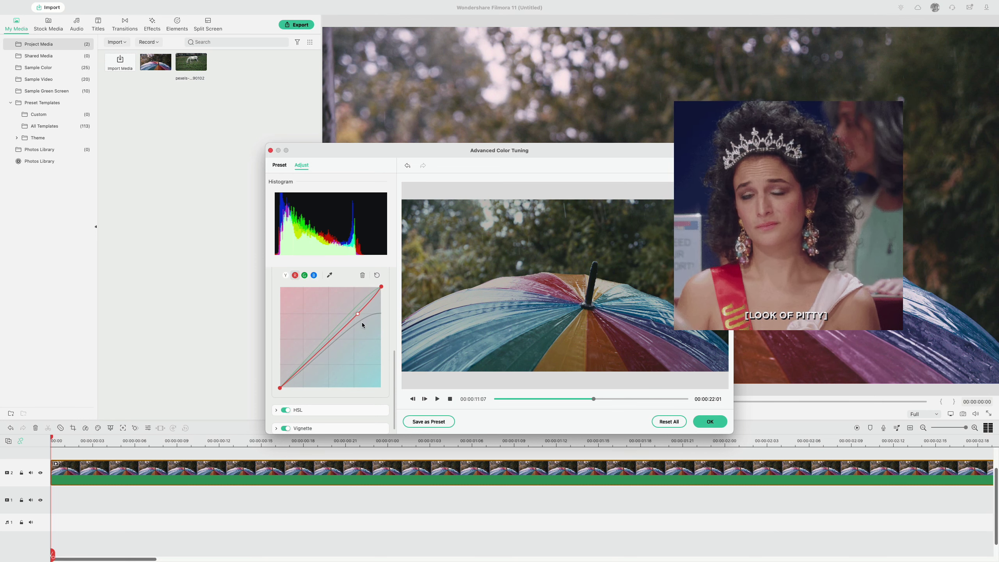
drag(314, 355, 318, 375)
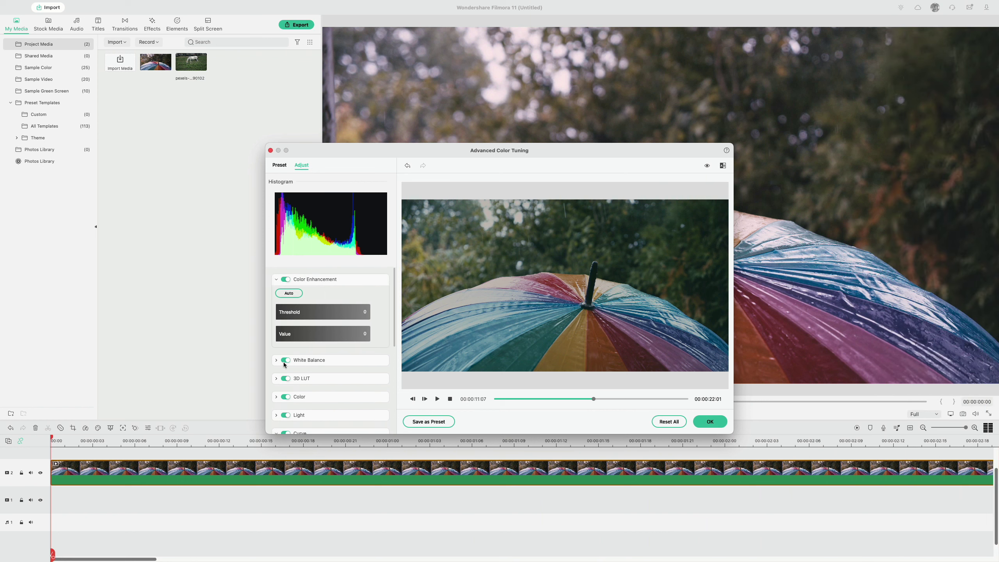
Step: Expand the White Balance and Light settings and set the light's Shadows to 30
click(284, 360)
scroll(330, 338, down, 4)
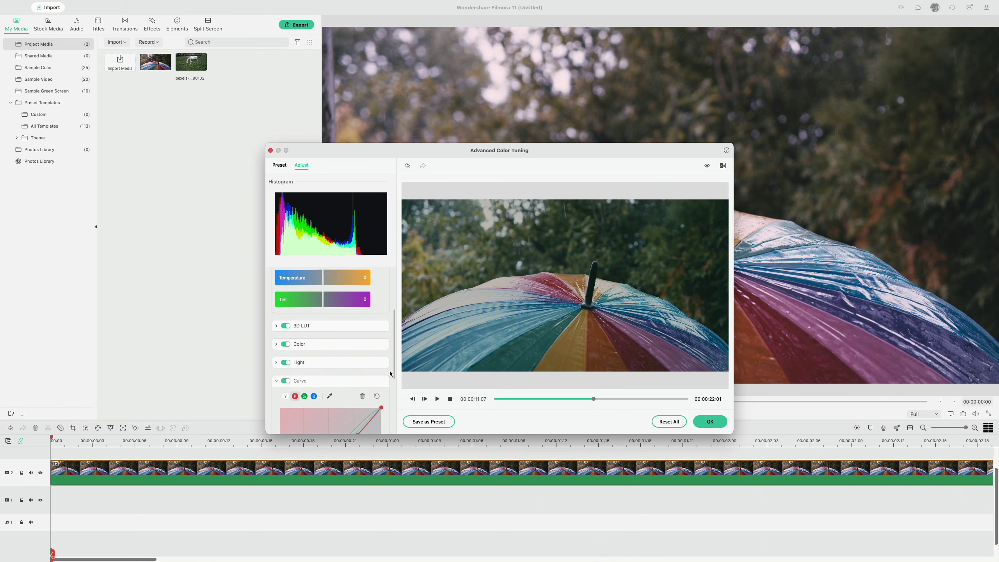
click(293, 362)
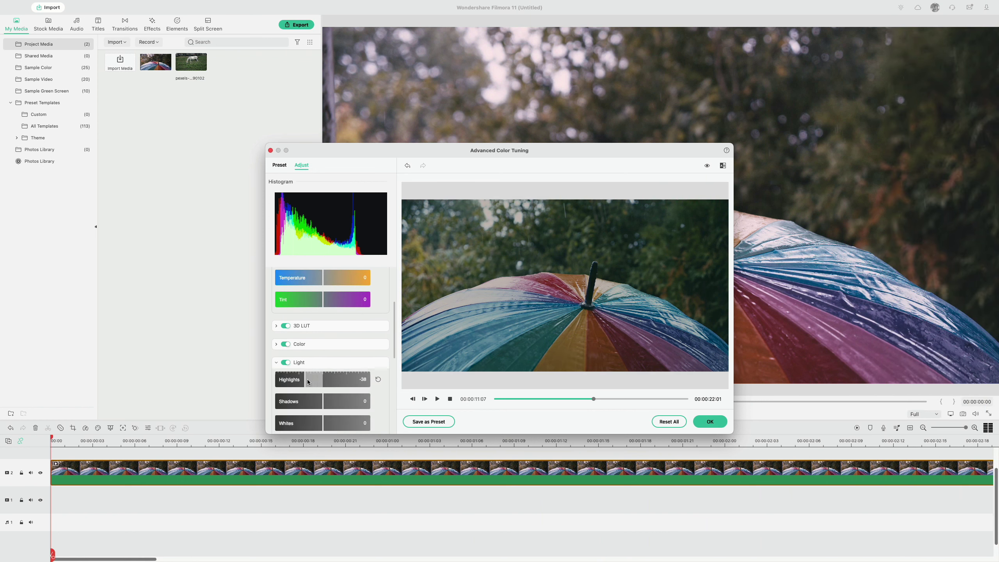
scroll(335, 354, down, 2)
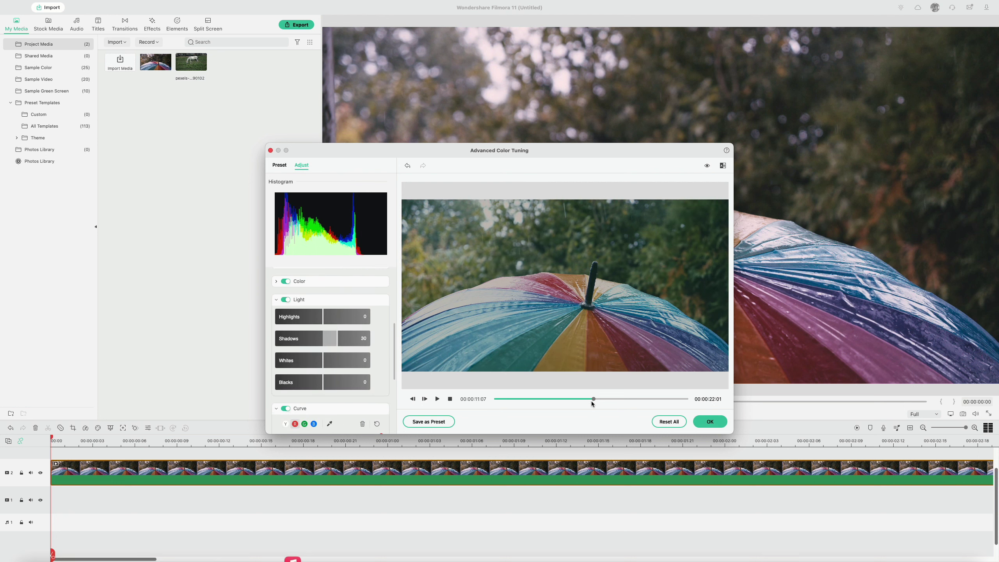
Step: Preview the grade further along the clip, apply it, and move the timeline playhead to 00:00:17:22
drag(581, 400, 639, 400)
drag(623, 151, 269, 68)
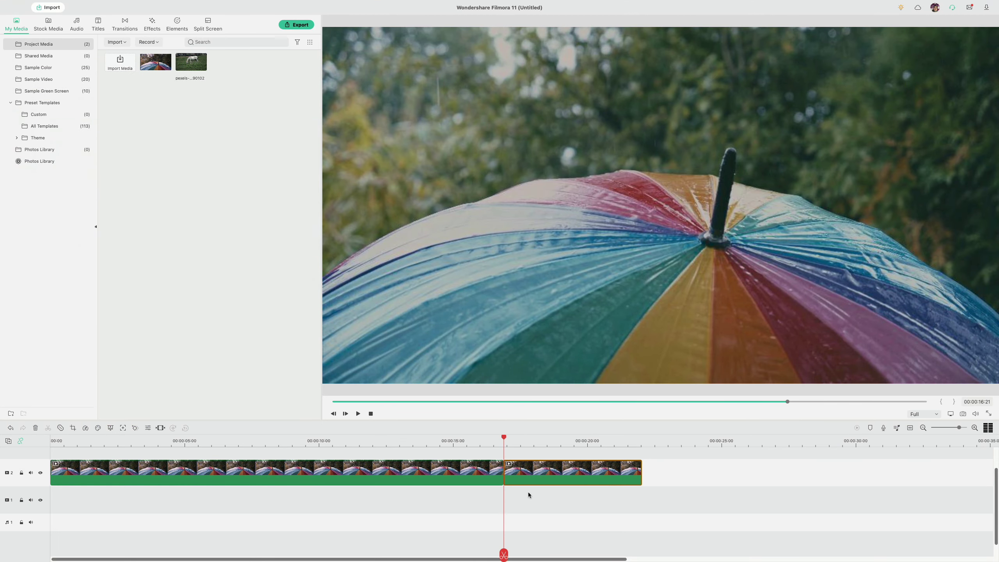
click(531, 440)
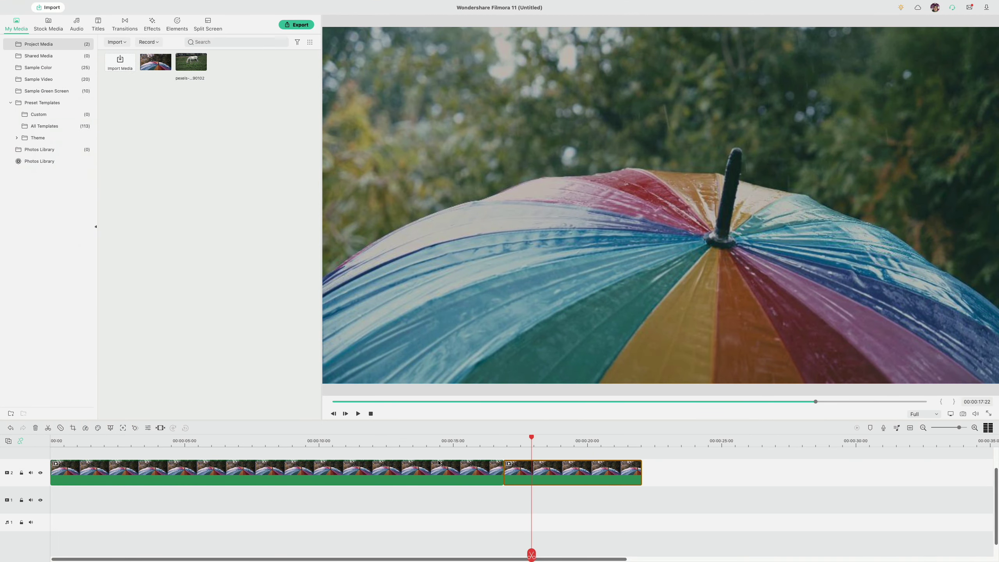
Step: Reset the selected segment's curve, shape its luma curve with raised highlights, an inward white point and lowered shadows, and apply the grade
click(120, 437)
click(304, 277)
click(377, 277)
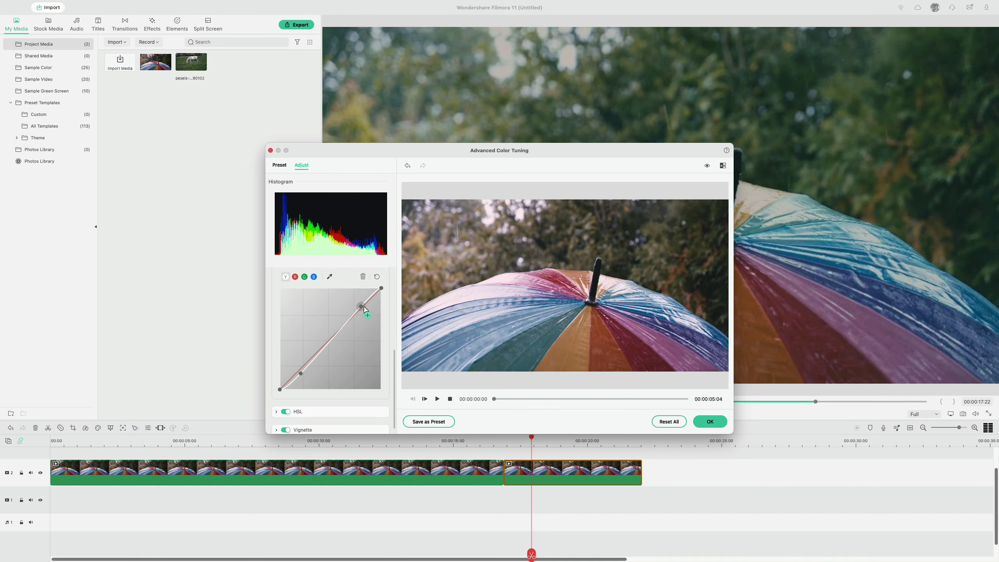
drag(364, 309, 358, 304)
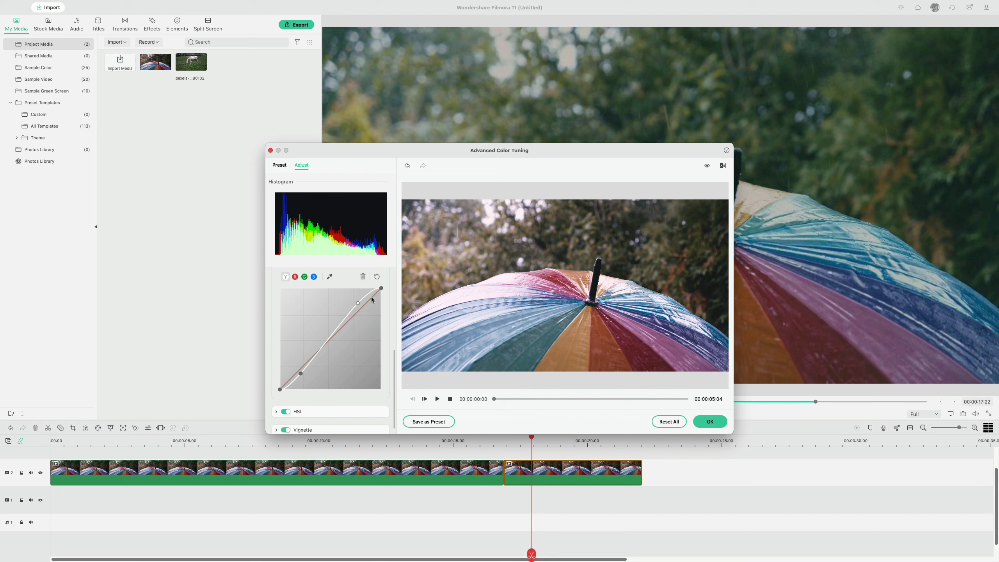
drag(361, 307, 356, 305)
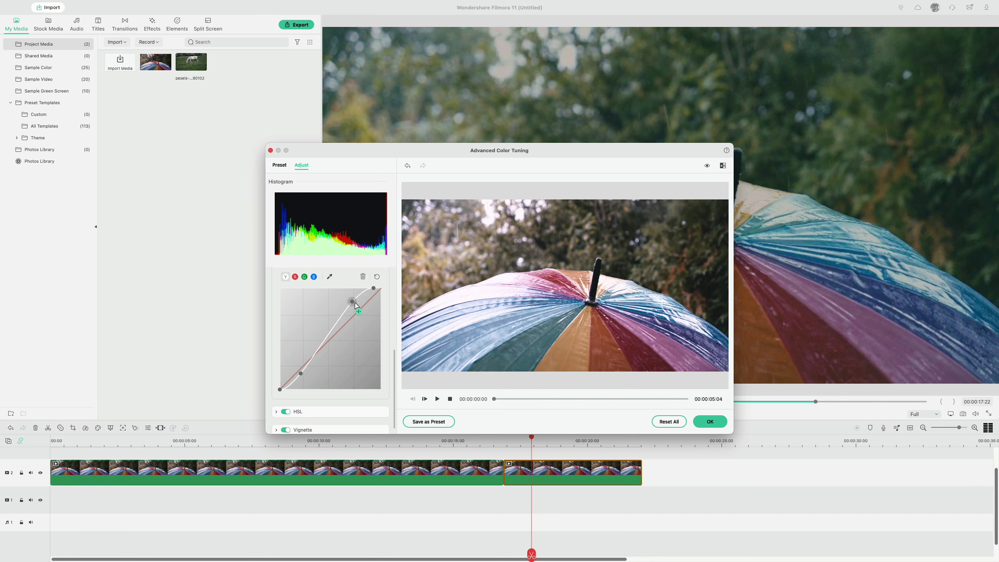
click(704, 422)
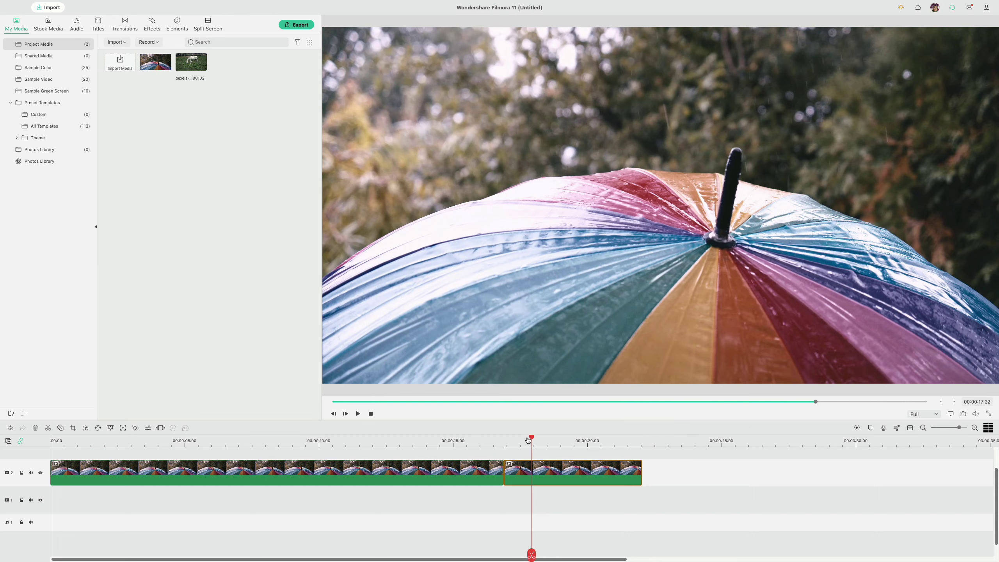
Step: Split the umbrella clip at 00:00:19:06, move the playhead to 00:00:20:16 and open the last segment's manual color adjustments
drag(528, 440, 567, 439)
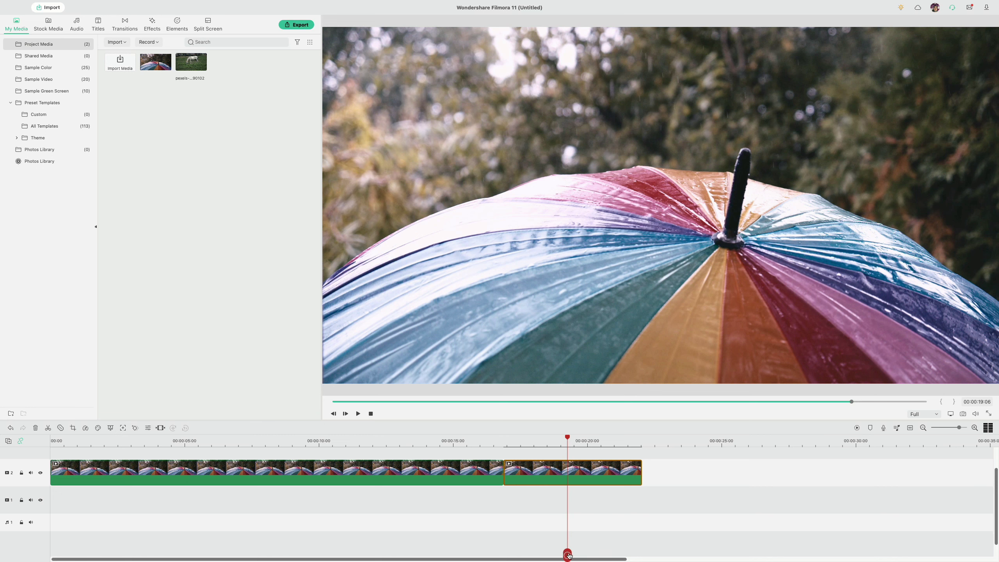
click(604, 454)
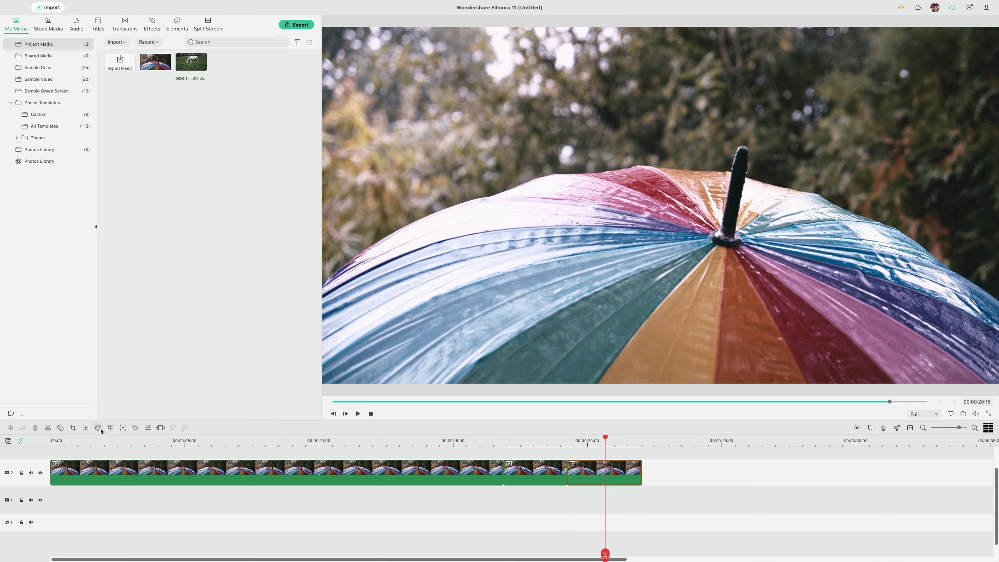
click(117, 436)
click(301, 165)
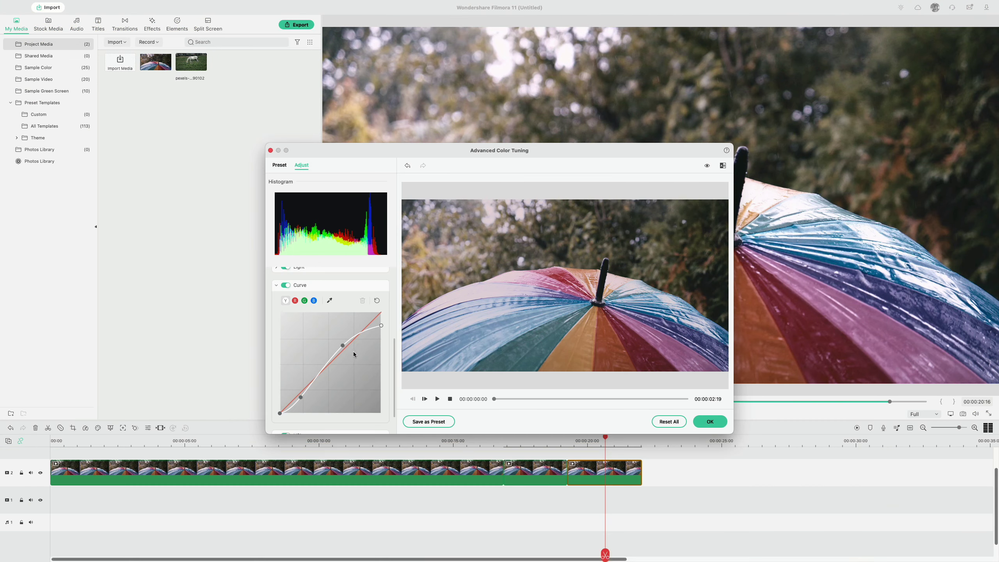
Step: Shape the luma curve with a lowered white point and an adjusted midtone point, and expand the 3D LUT settings
drag(345, 348, 398, 280)
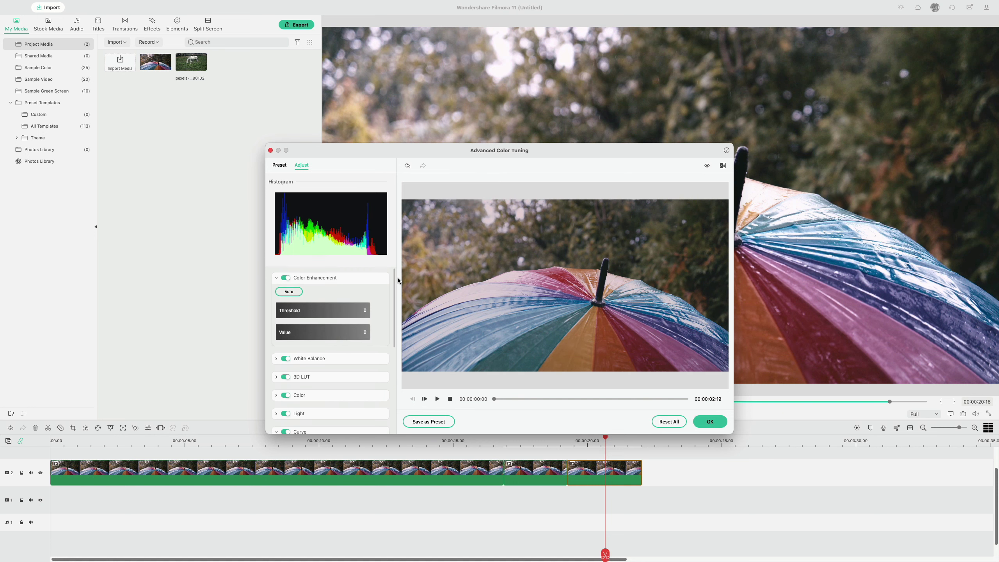
click(276, 375)
scroll(395, 325, down, 2)
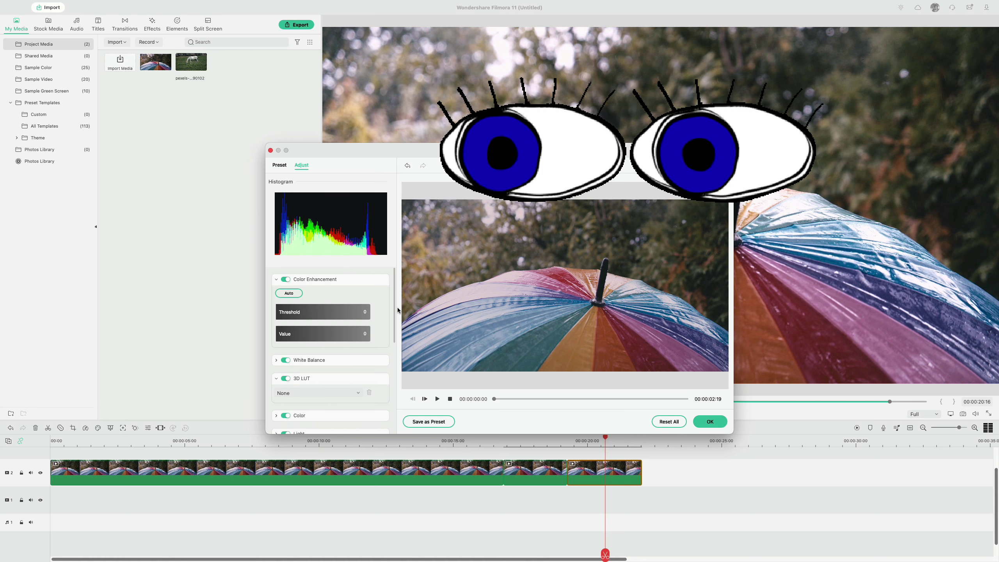
scroll(395, 340, down, 8)
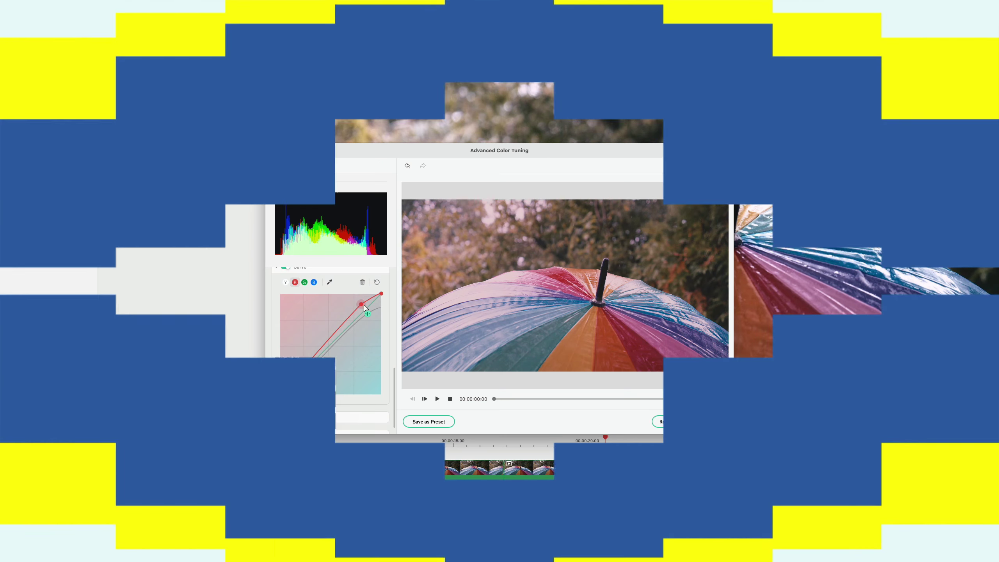
Step: Shape the red curve into a gentle S, apply the grade and scrub across the segments to 00:00:20:15
drag(363, 315, 366, 313)
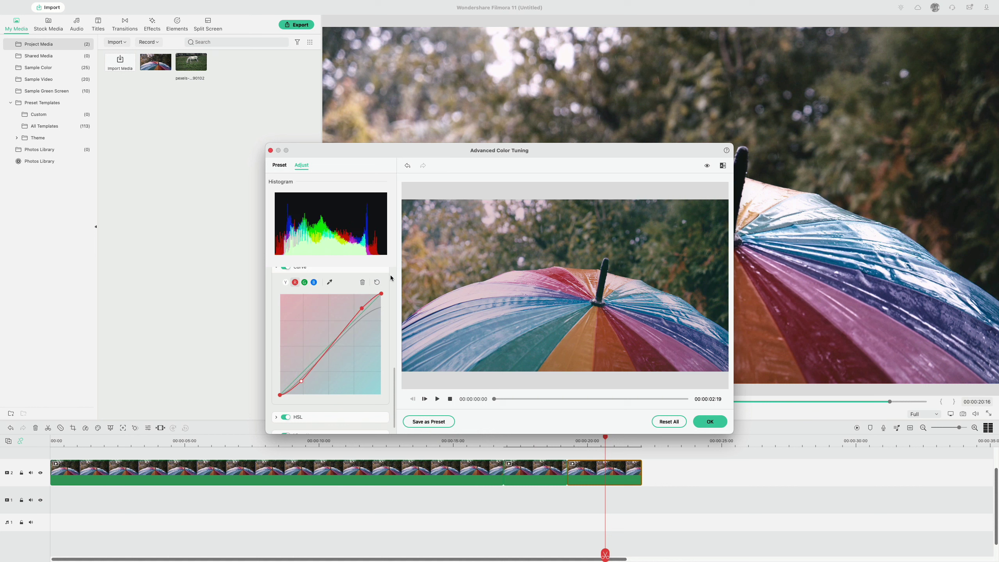
click(305, 282)
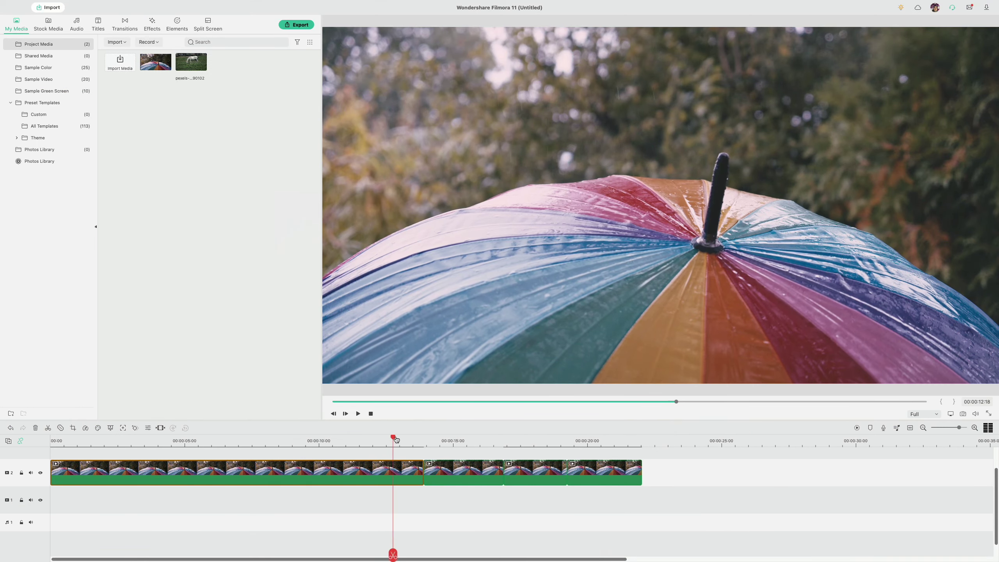
drag(396, 440, 606, 452)
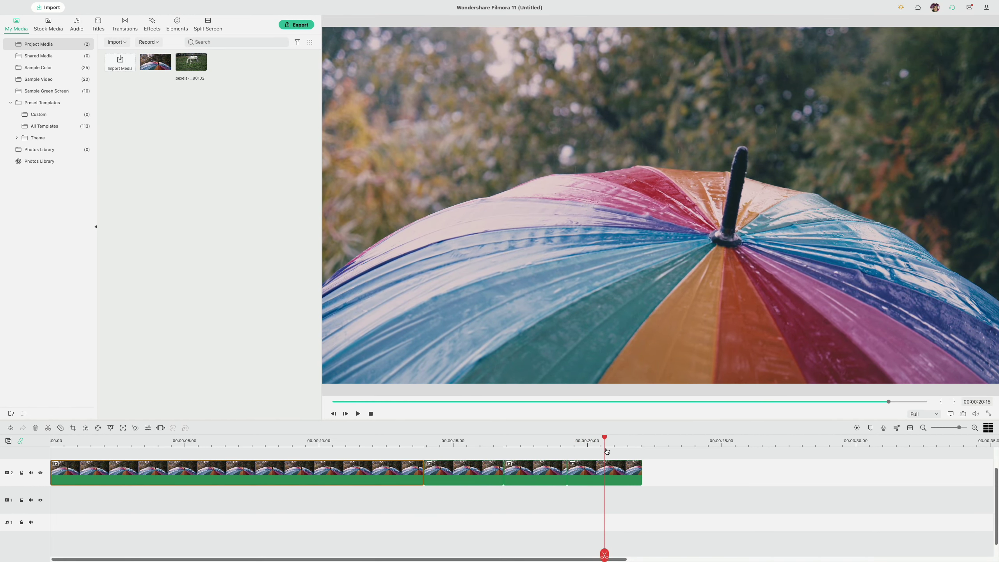